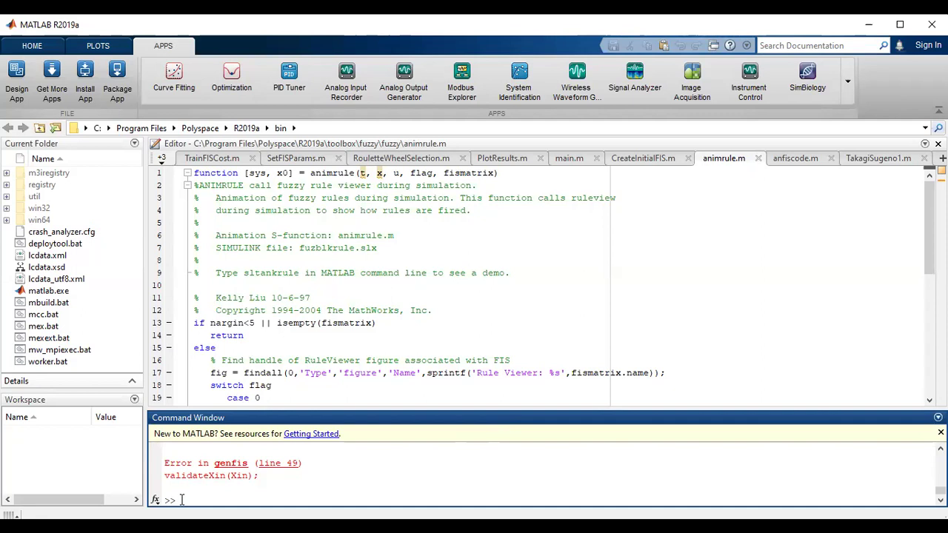
Launch the Neuro-Fuzzy Designer by running neuroFuzzyDesigner at the command prompt, and maximize its window.
{"action": "type", "text": "neuroFuzzyDesigner"}
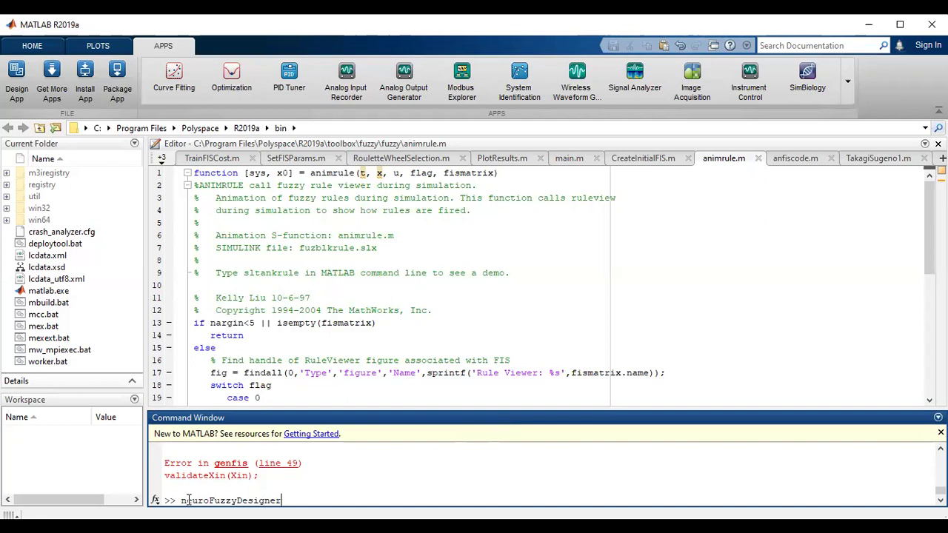
{"action": "key", "text": "Right"}
{"action": "key", "text": "Right"}
{"action": "key", "text": "Right"}
{"action": "key", "text": "Right"}
{"action": "key", "text": "Right"}
{"action": "key", "text": "Right"}
{"action": "key", "text": "Right"}
{"action": "key", "text": "Right"}
{"action": "key", "text": "Right"}
{"action": "key", "text": "Right"}
{"action": "key", "text": "Return"}
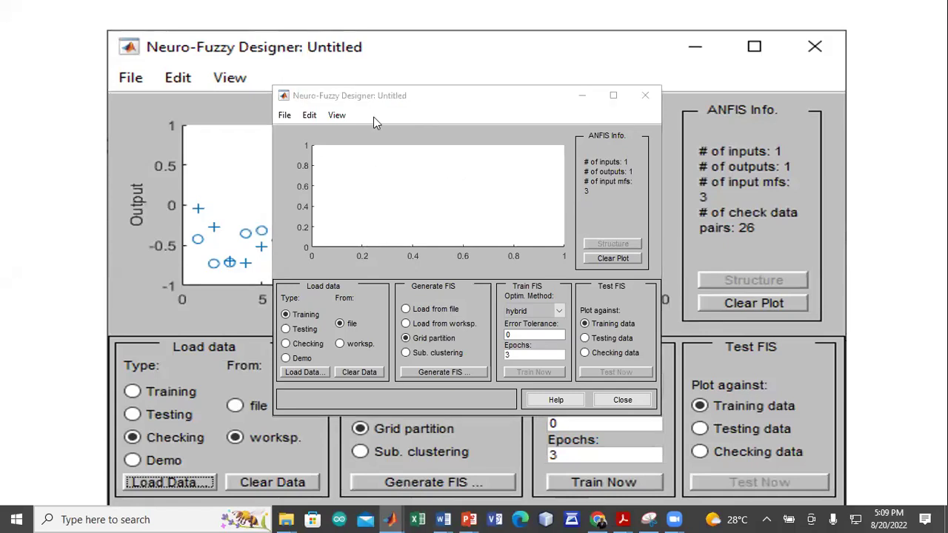
{"action": "left_click", "coordinate": [614, 96]}
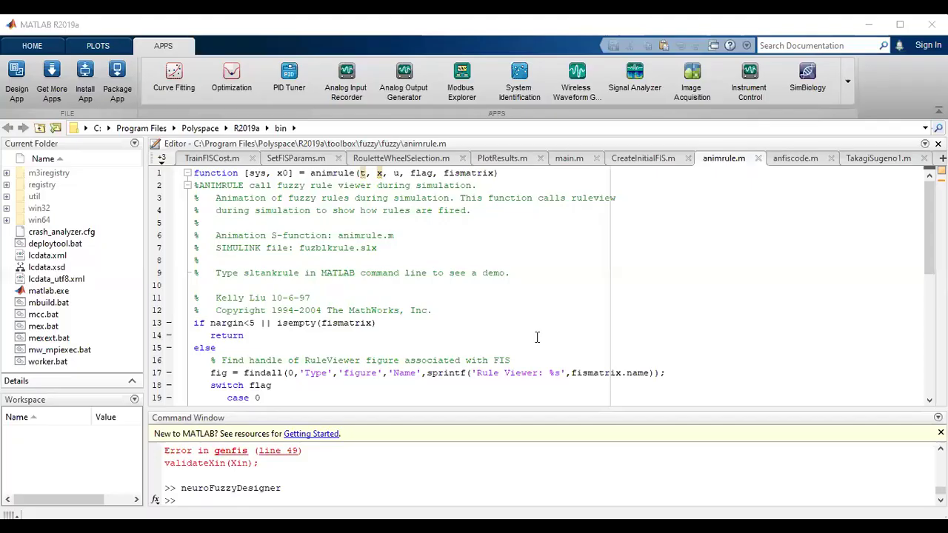
Launch the Neuro-Fuzzy Designer from the Control System Design and Analysis apps, and close its window.
{"action": "left_click", "coordinate": [32, 46]}
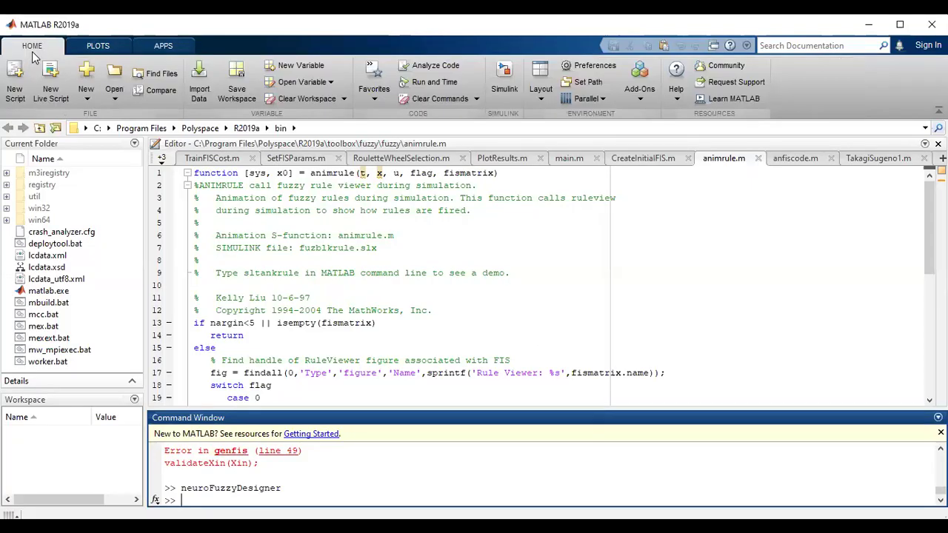
{"action": "left_click", "coordinate": [164, 47]}
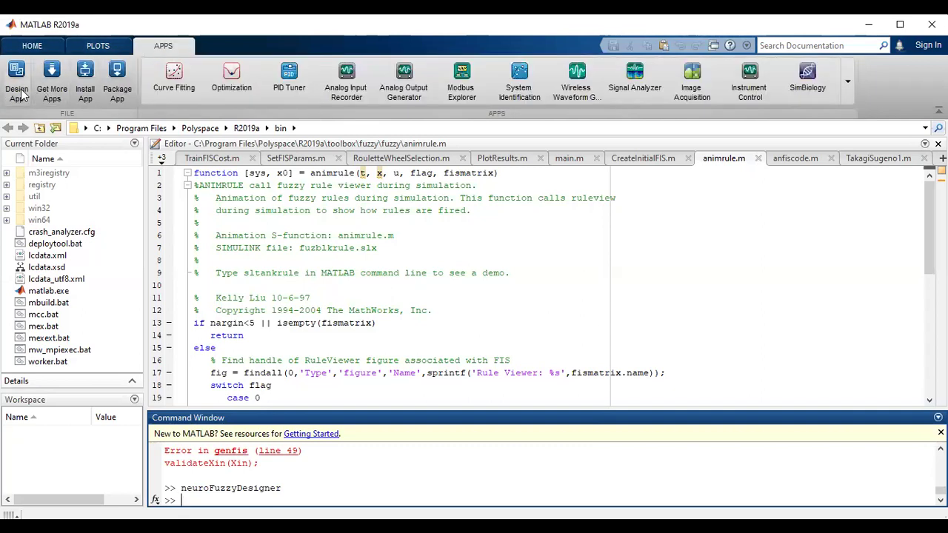
{"action": "left_click", "coordinate": [83, 98]}
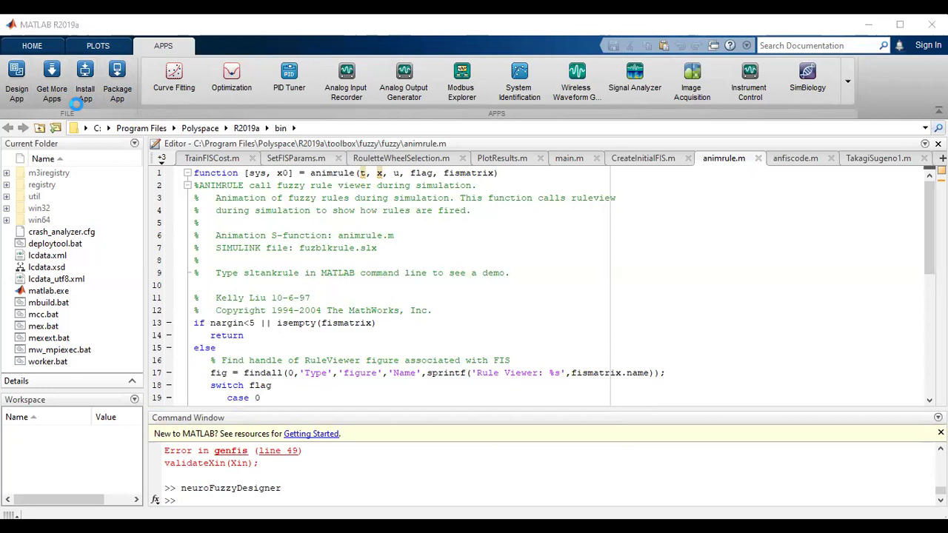
{"action": "left_click", "coordinate": [850, 86]}
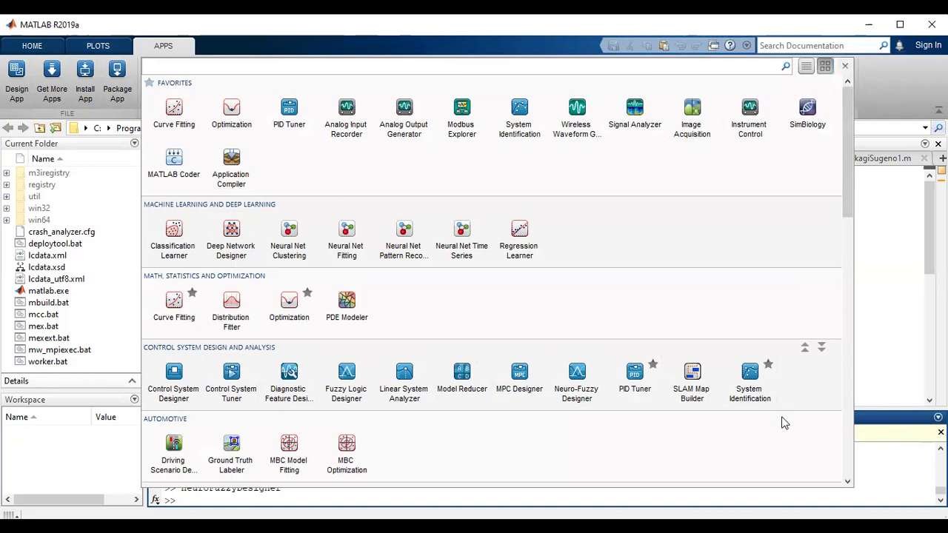
{"action": "scroll", "coordinate": [276, 404], "scroll_direction": "down", "scroll_amount": 1}
{"action": "scroll", "coordinate": [200, 354], "scroll_direction": "down", "scroll_amount": 3}
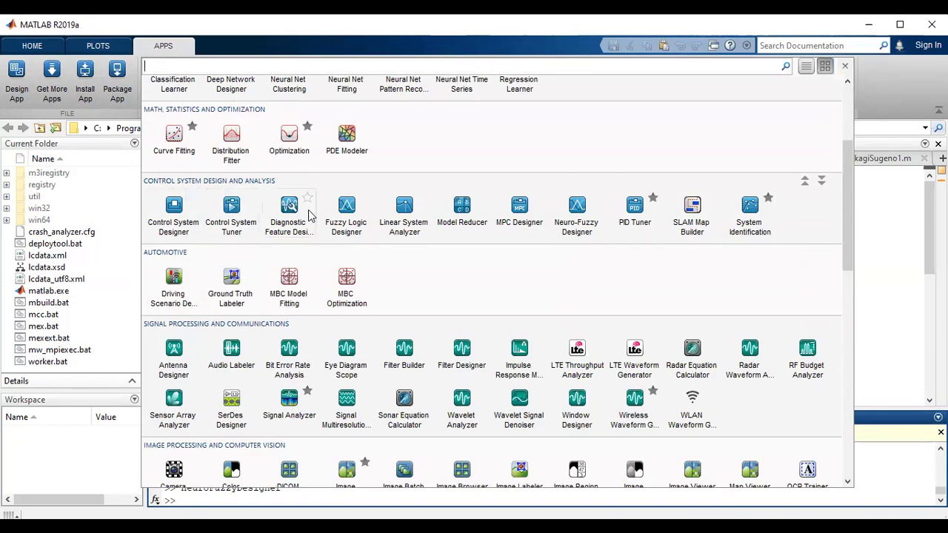
{"action": "left_click", "coordinate": [584, 222]}
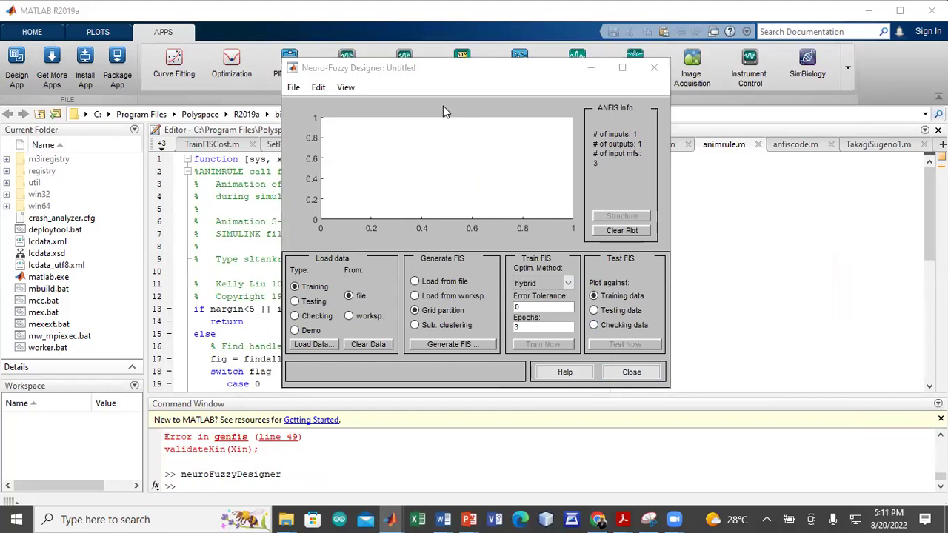
{"action": "left_click", "coordinate": [654, 68]}
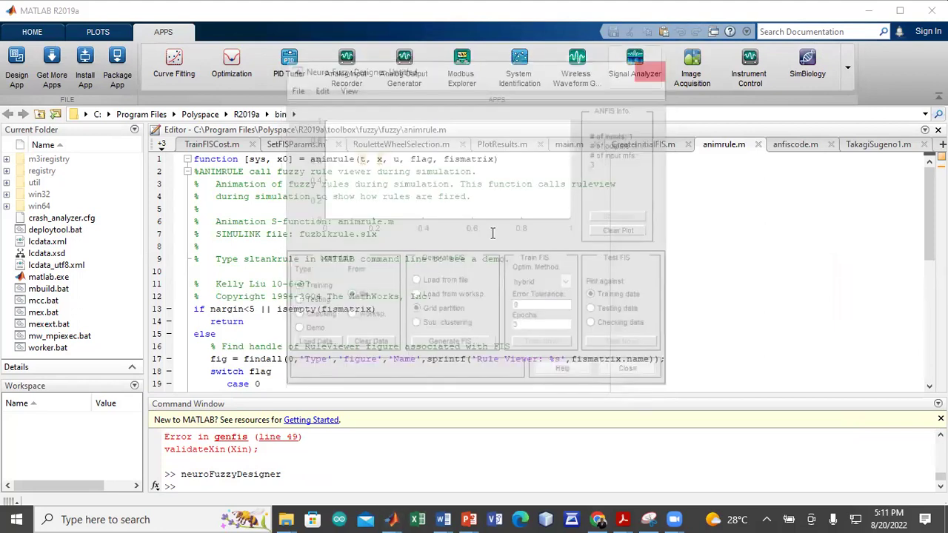
Launch the Fuzzy Logic Designer by running fuzzyLogicDesigner at the command prompt, and close its window.
{"action": "left_click", "coordinate": [203, 486]}
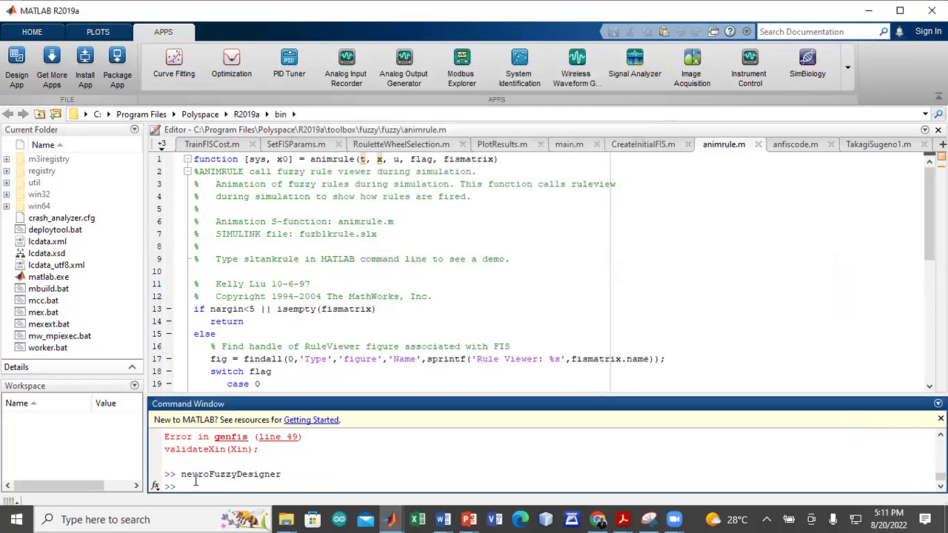
{"action": "type", "text": "fuzzyLogicDesin"}
{"action": "type", "text": "er"}
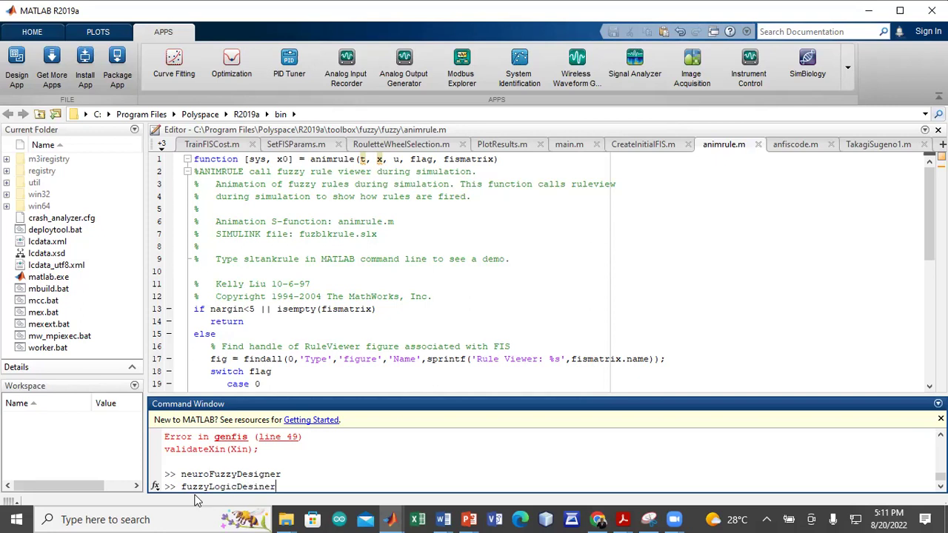
{"action": "left_click", "coordinate": [259, 488]}
{"action": "type", "text": "g"}
{"action": "left_click", "coordinate": [291, 482]}
{"action": "key", "text": "Return"}
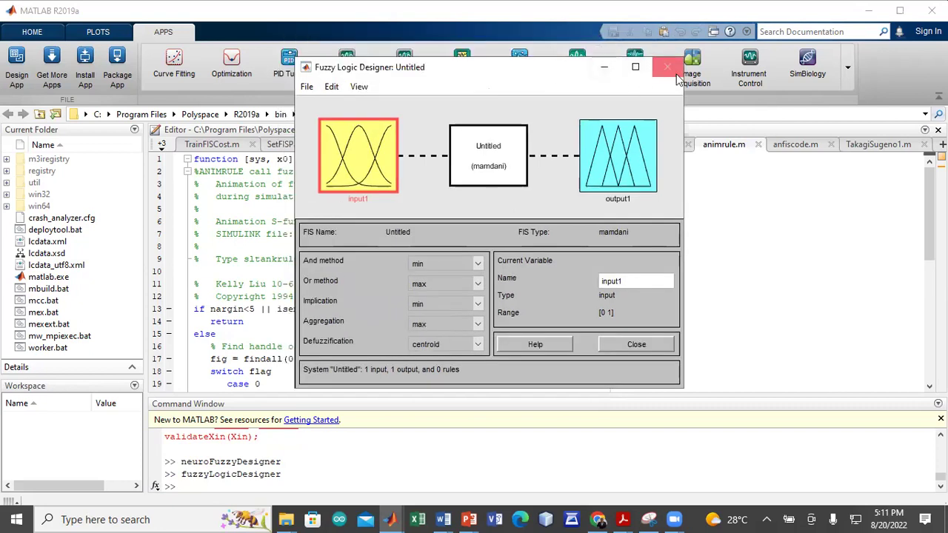
{"action": "left_click", "coordinate": [668, 66]}
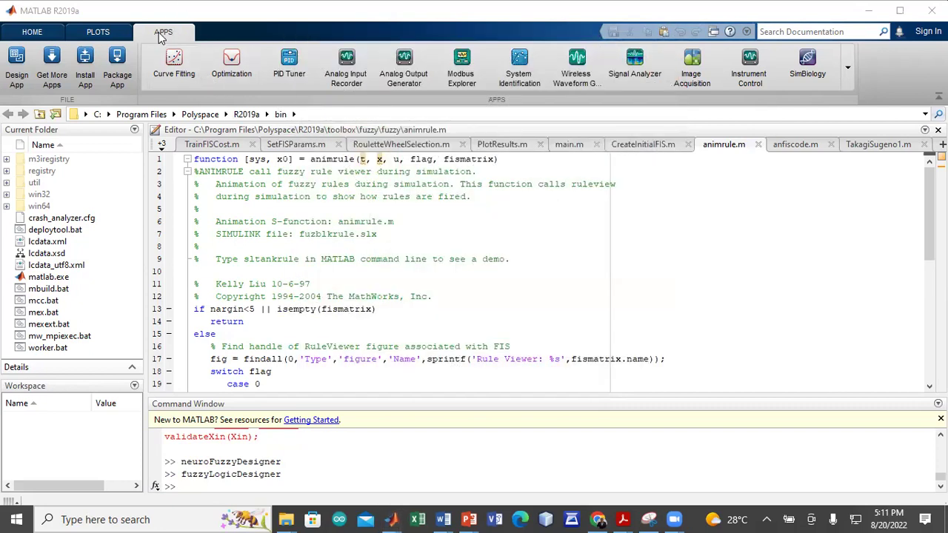
Launch the Fuzzy Logic Designer from the Control System Design and Analysis apps and open its input1 variable.
{"action": "left_click", "coordinate": [849, 68]}
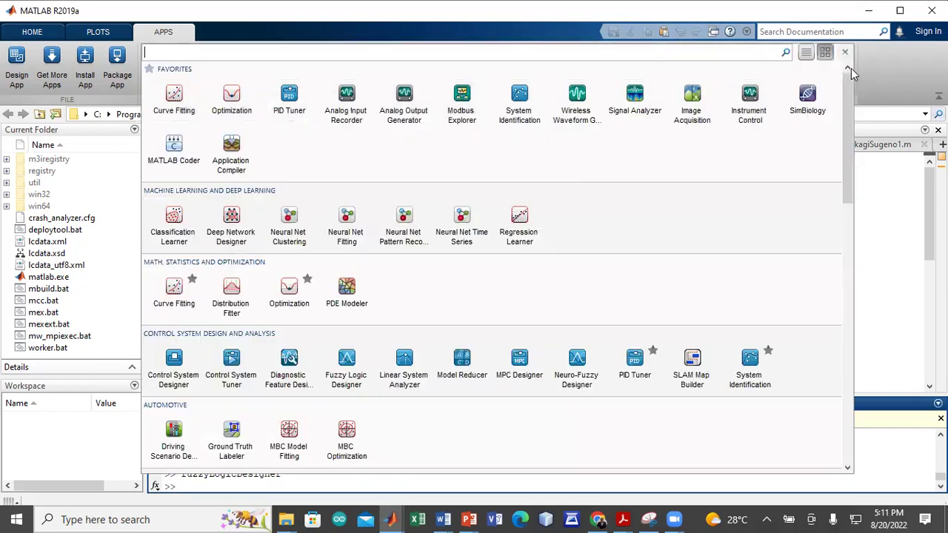
{"action": "scroll", "coordinate": [189, 283], "scroll_direction": "down", "scroll_amount": 1}
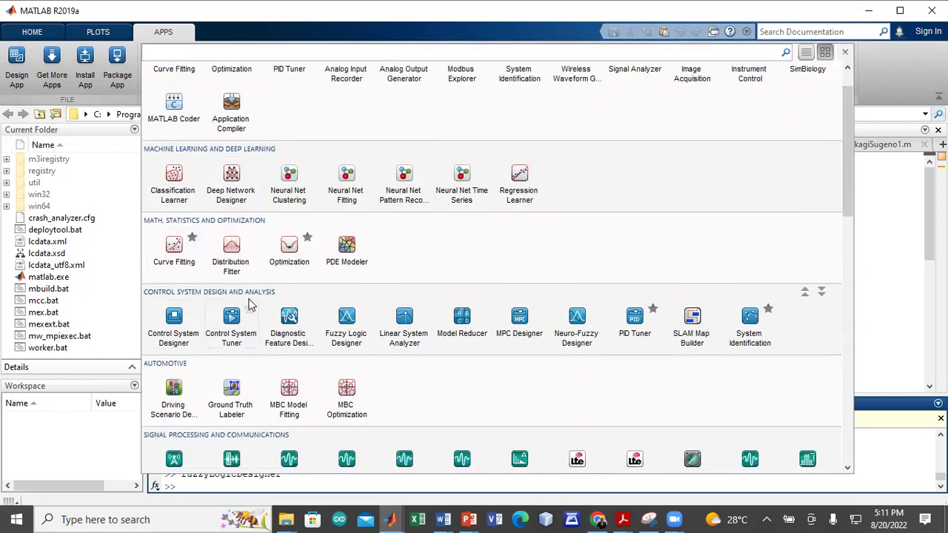
{"action": "left_click", "coordinate": [351, 337]}
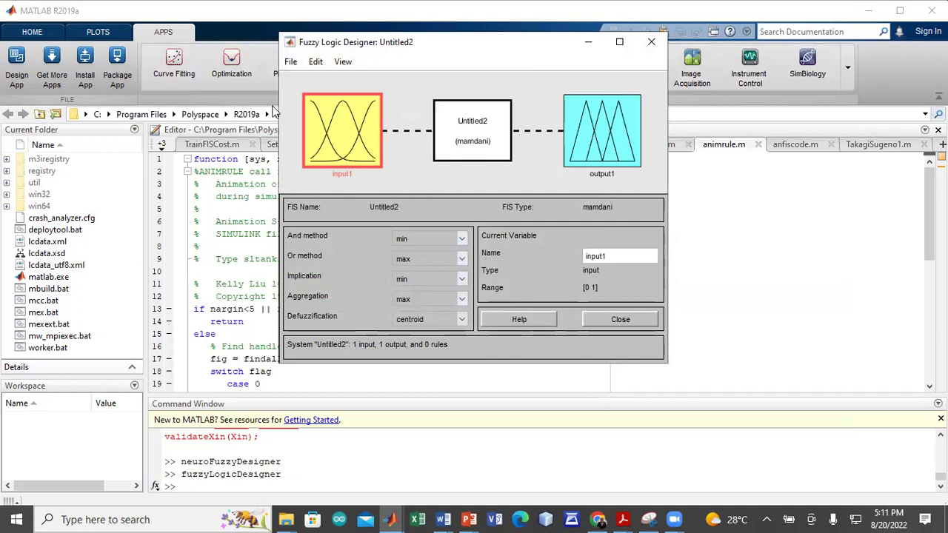
{"action": "double_click", "coordinate": [378, 150]}
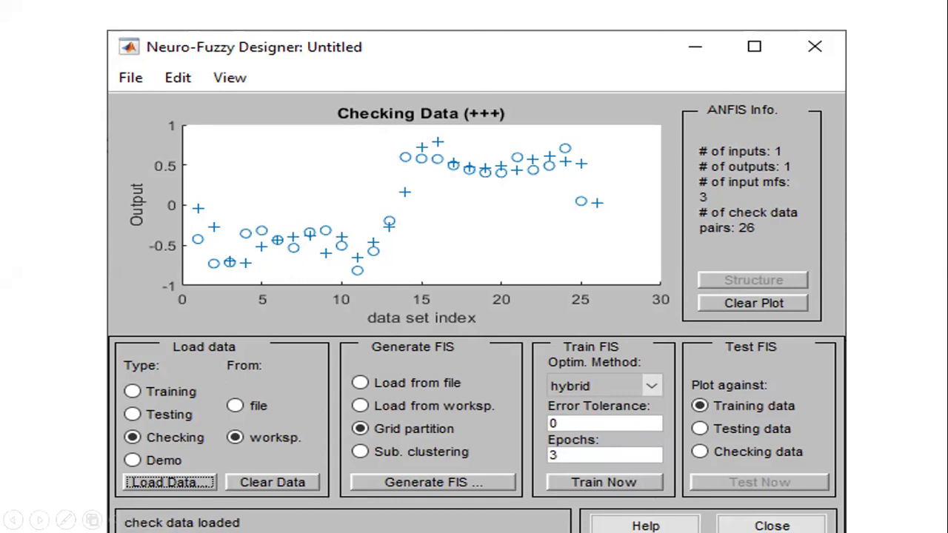
{"action": "right_click", "coordinate": [886, 6]}
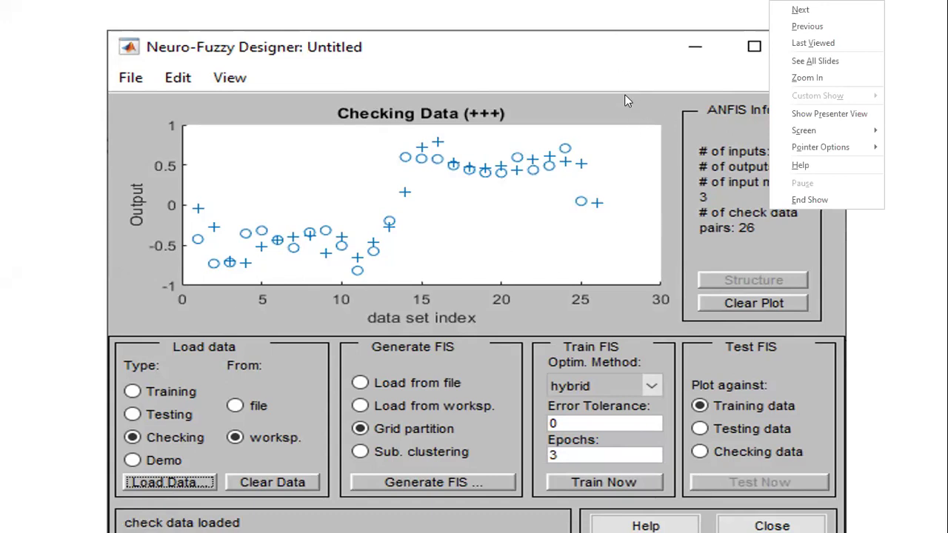
{"action": "left_click", "coordinate": [626, 204]}
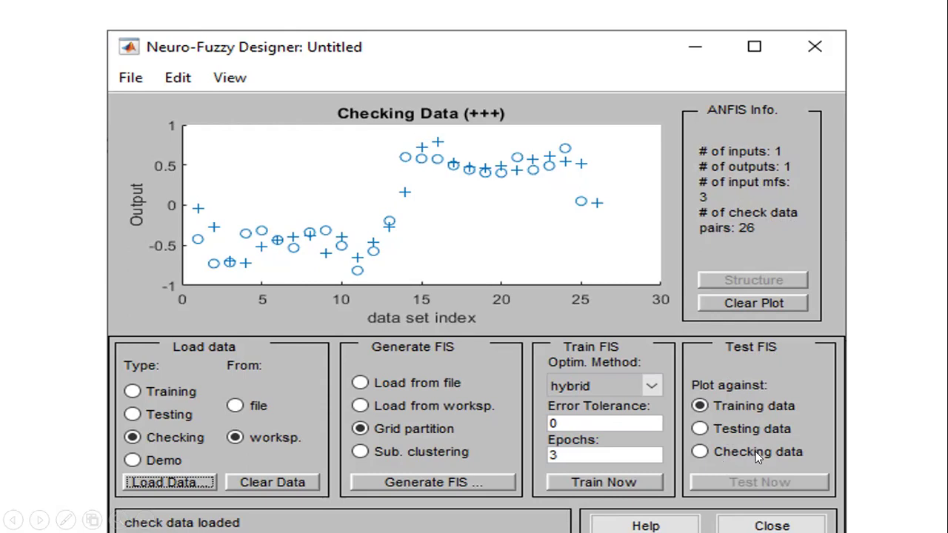
{"action": "key", "text": "Right"}
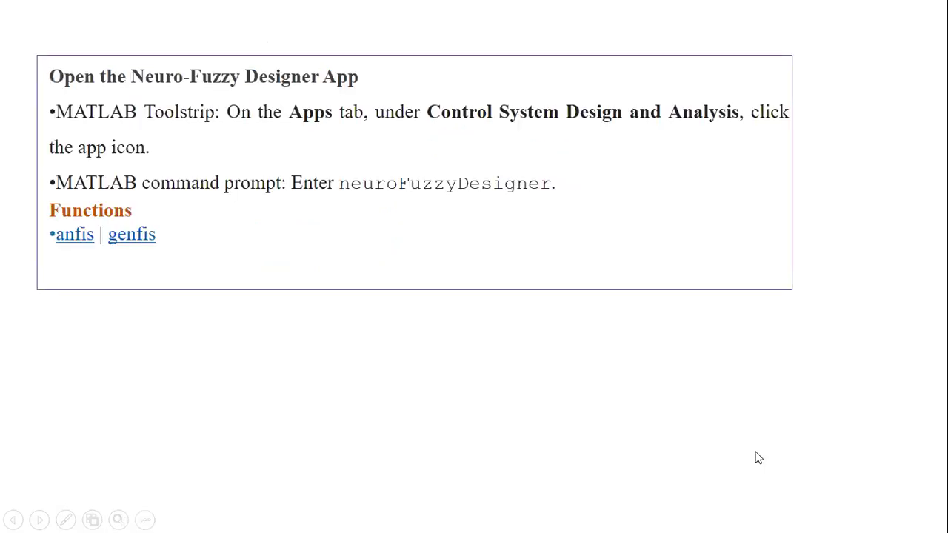